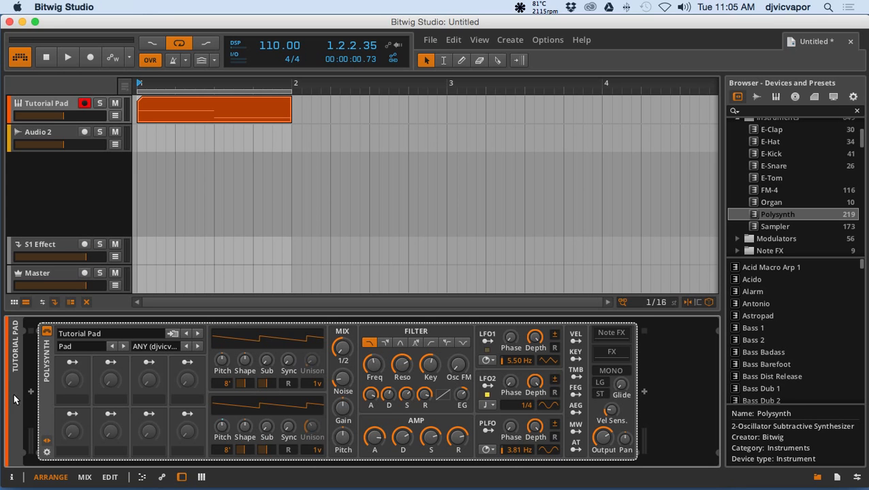
click(31, 394)
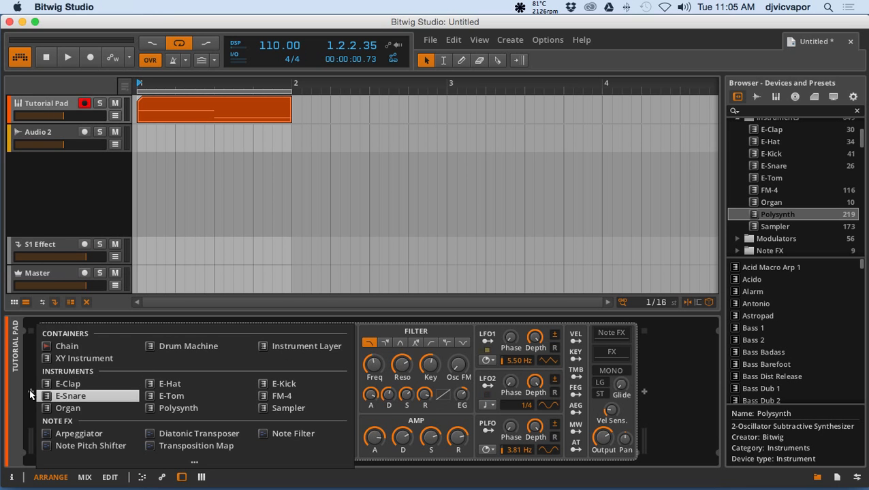
click(29, 389)
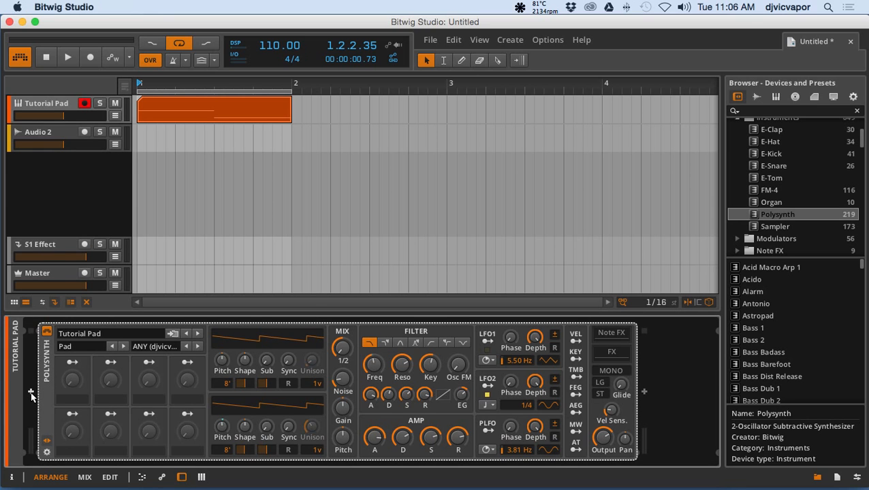
click(644, 393)
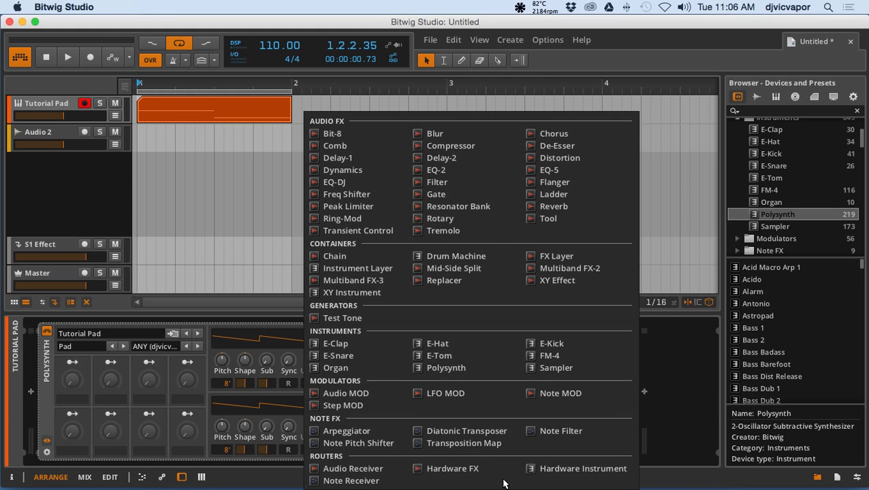
click(503, 482)
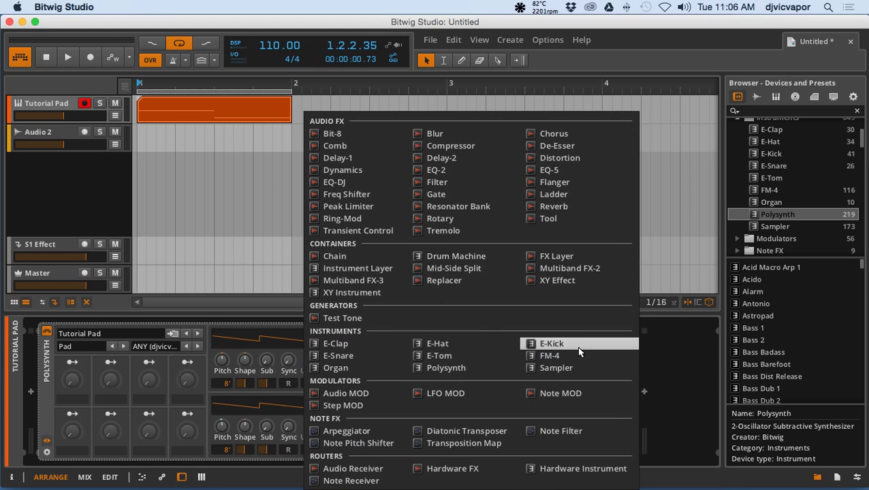
click(641, 388)
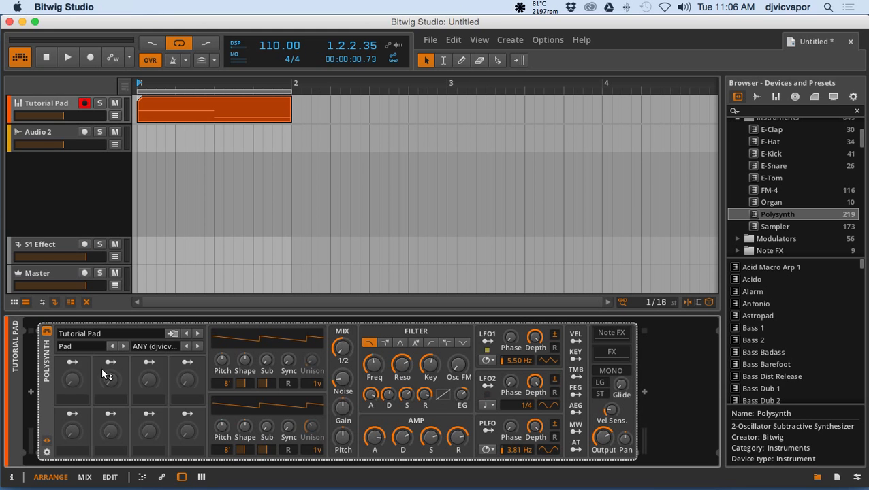
Step: Insert an Instrument Layer before the Polysynth and move the Polysynth into it as its first layer
click(31, 392)
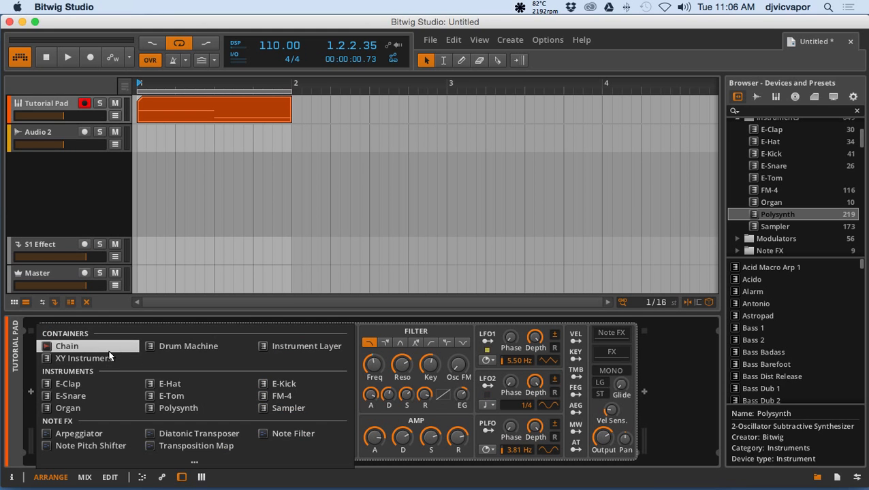
click(269, 349)
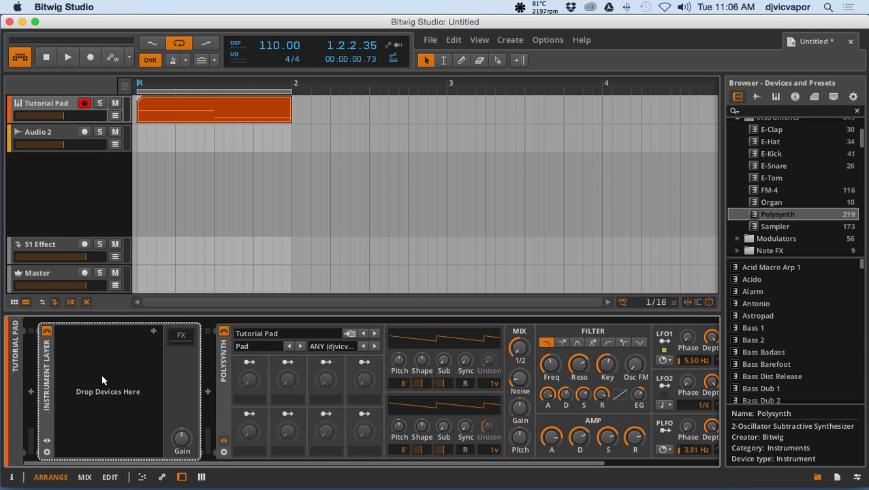
click(227, 366)
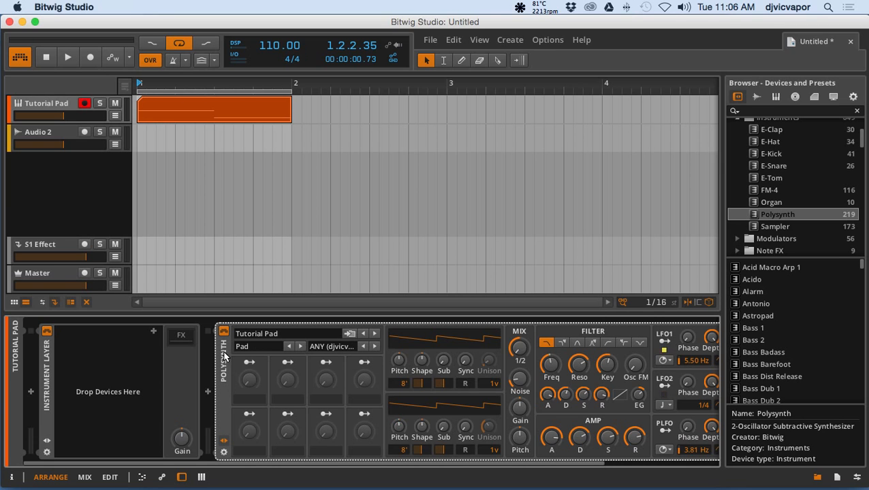
click(99, 367)
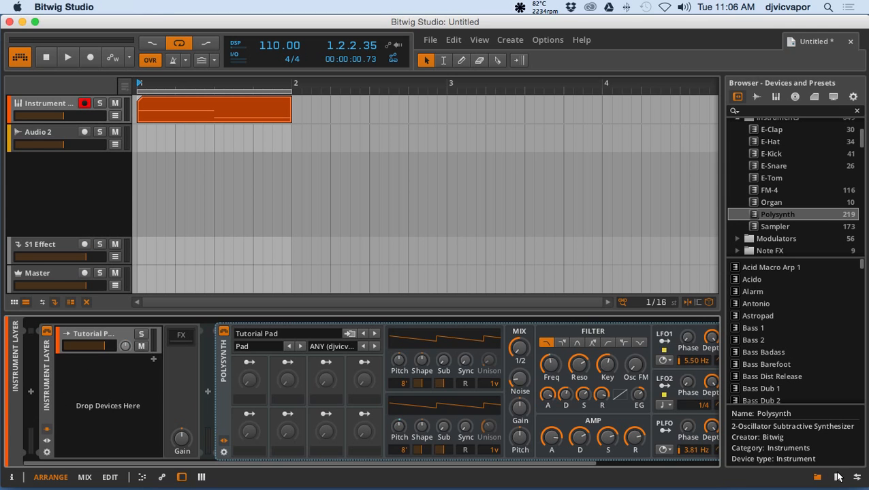
Step: Hide the side panel with the device browser to widen the arrangement and device view
click(858, 479)
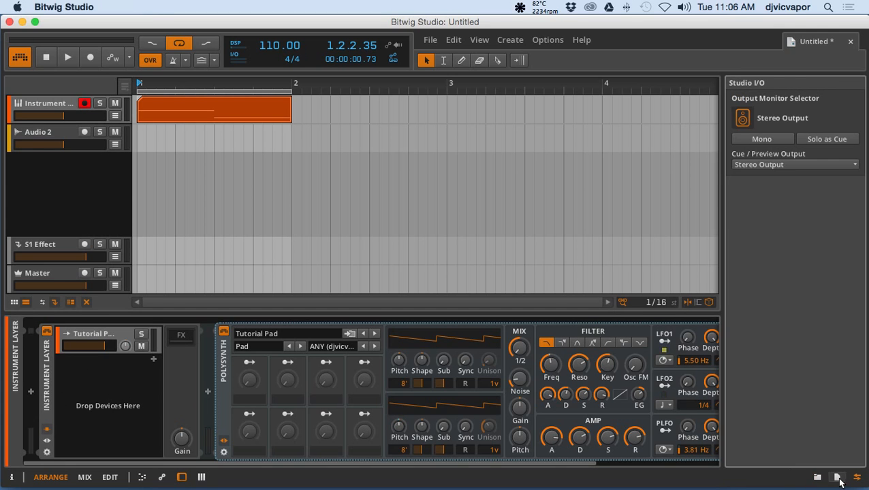
click(818, 477)
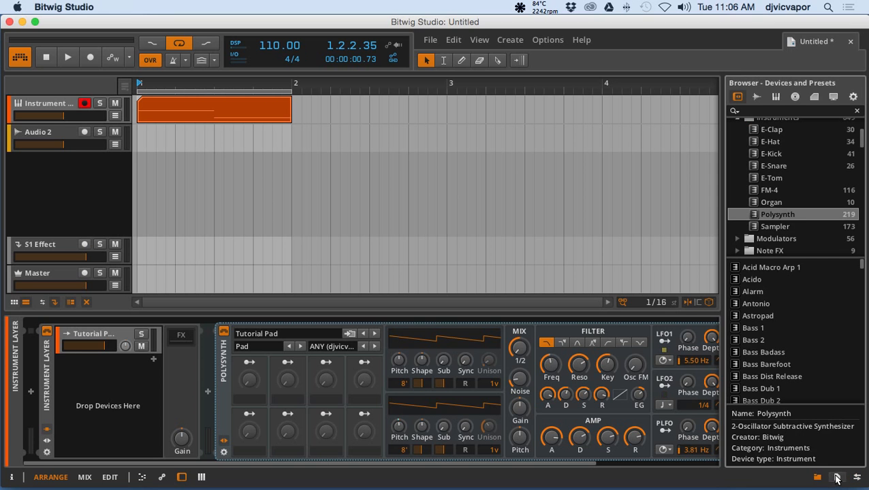
click(838, 478)
click(857, 479)
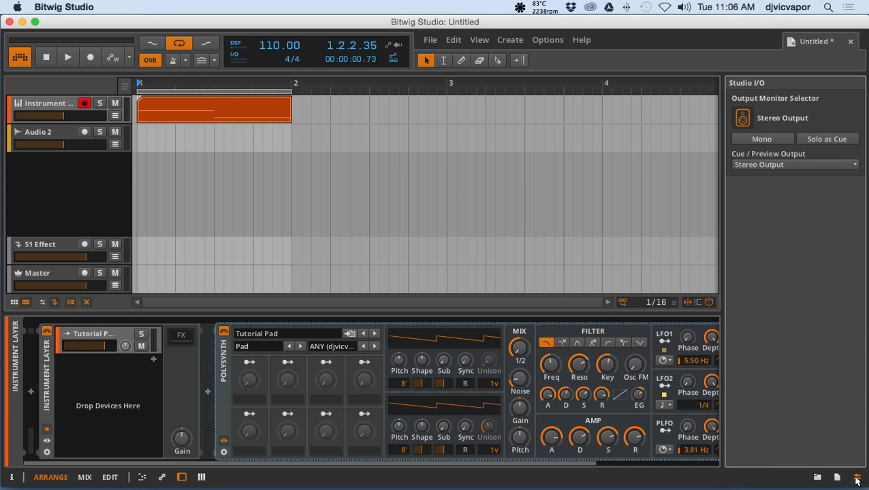
click(857, 479)
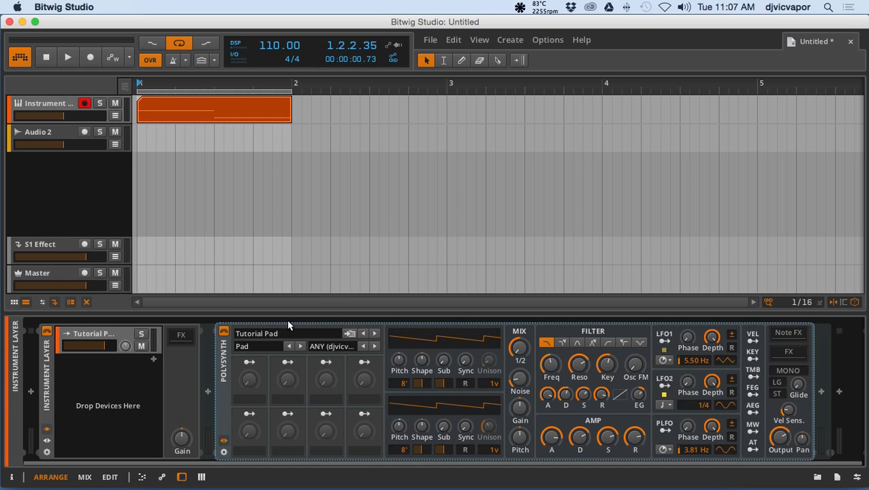
click(101, 336)
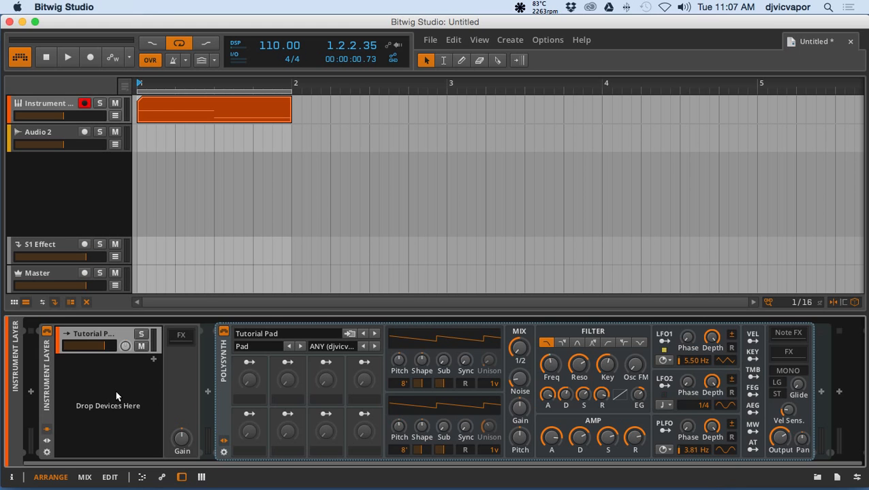
click(822, 393)
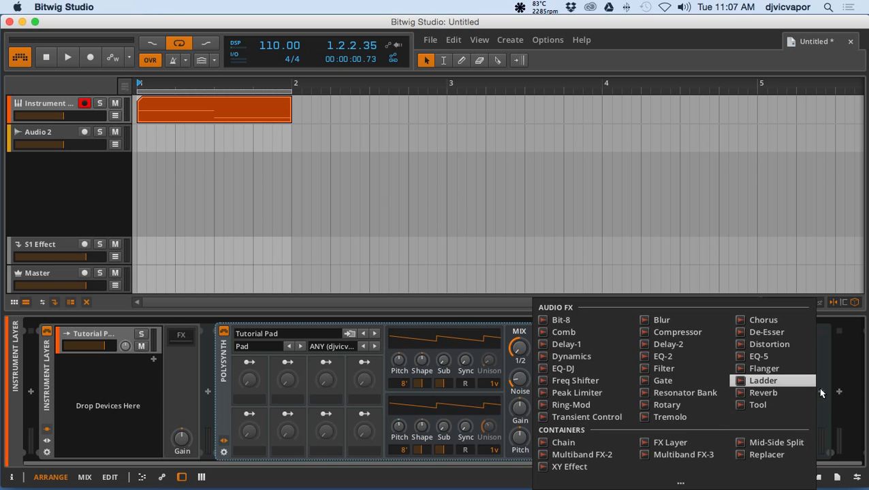
click(840, 393)
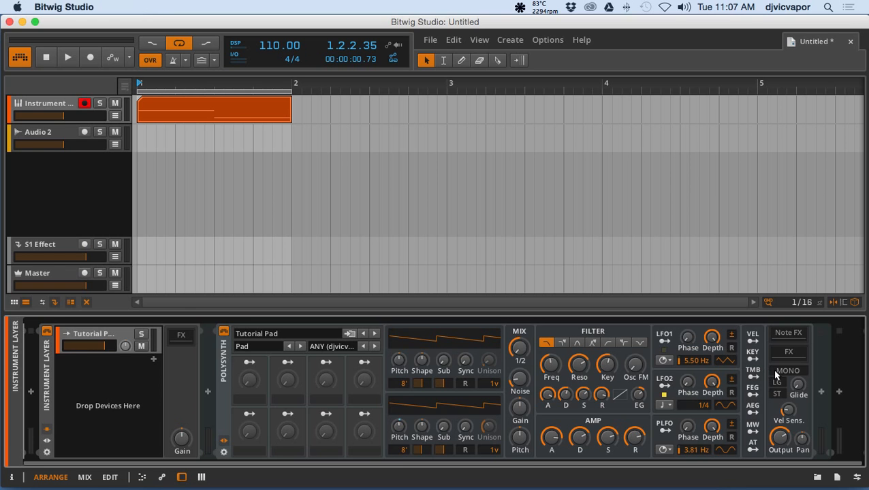
click(819, 389)
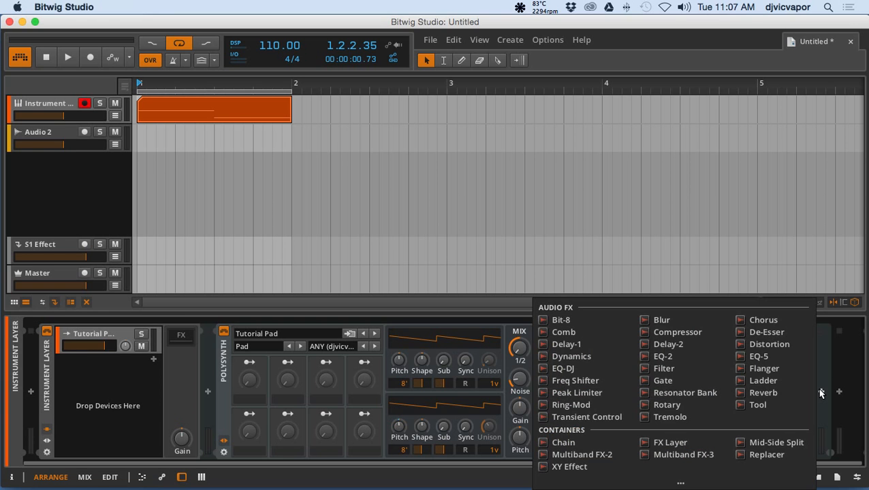
key(Escape)
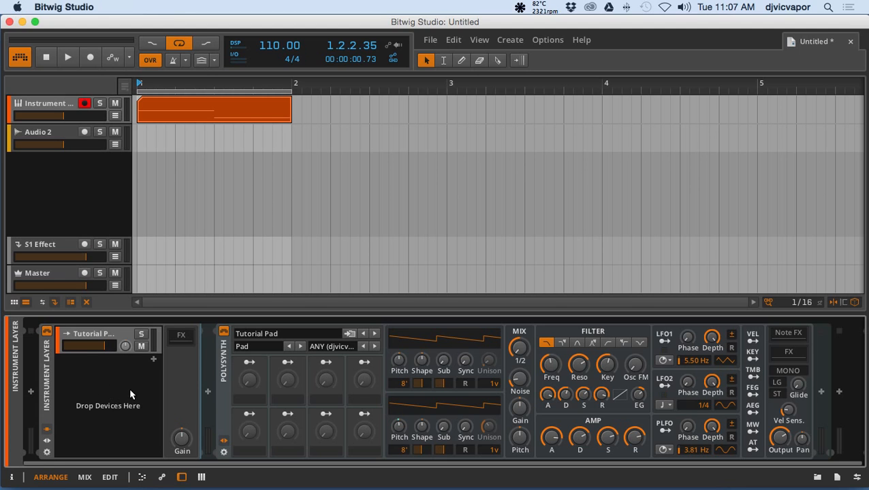
Step: Add an FM-4 as a second layer inside the Instrument Layer
click(153, 361)
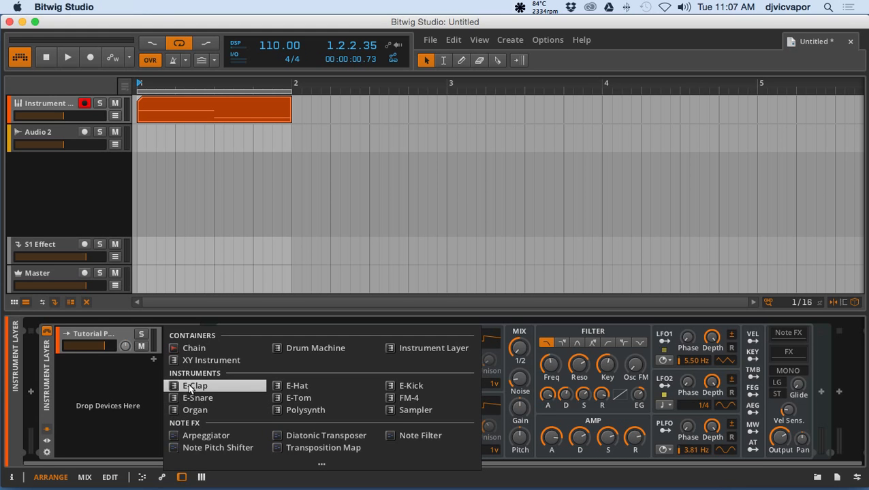
click(391, 399)
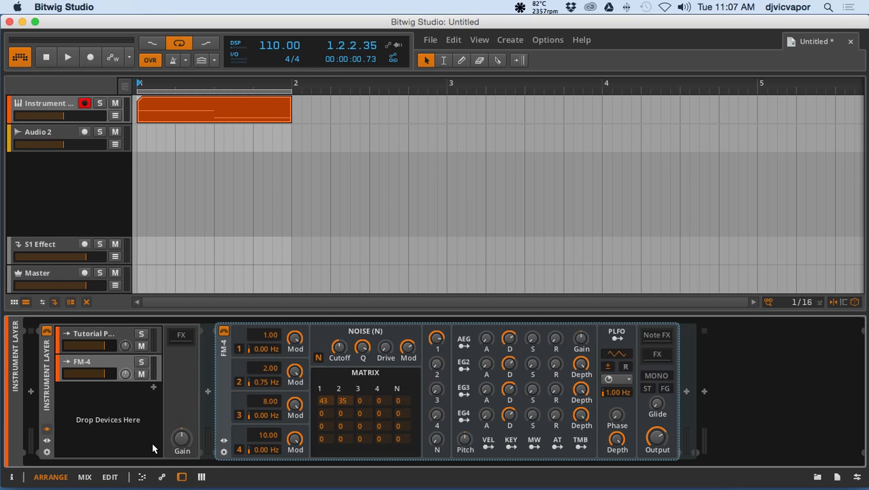
Step: Show the Instrument Layer's preset controls and load the Pad preset Wavoloid 1918 Dual Voice
click(48, 440)
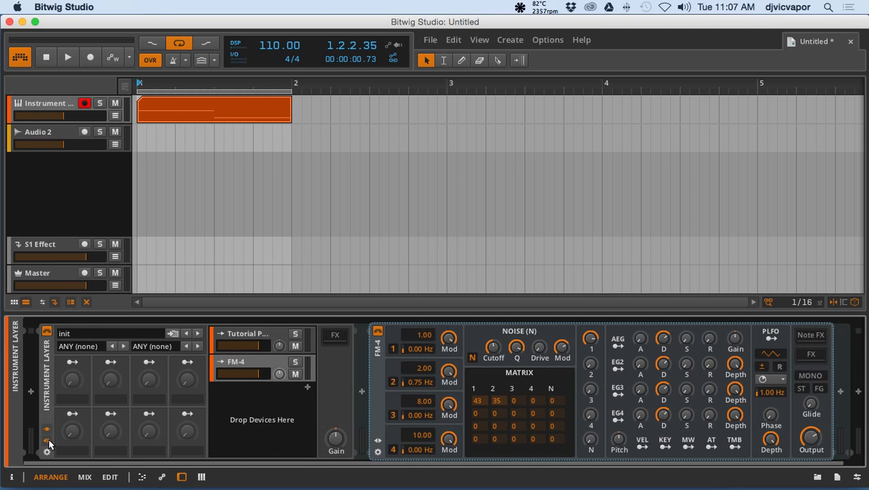
click(113, 333)
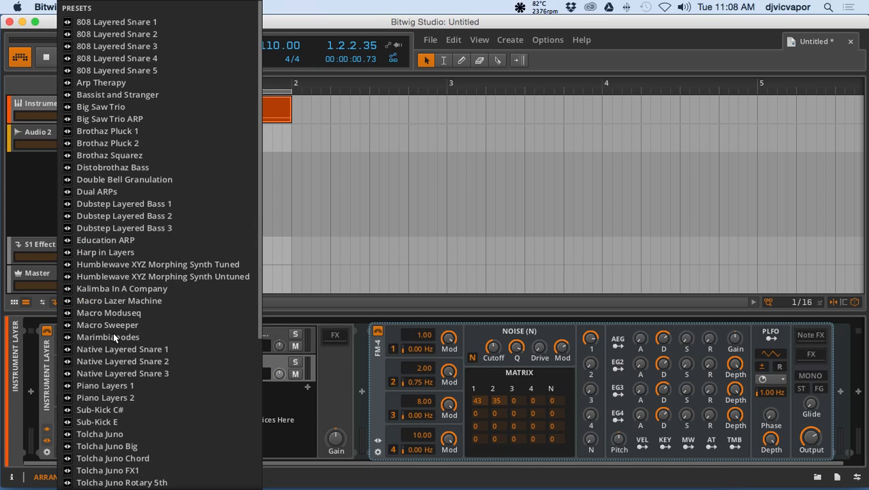
scroll(114, 336, down, 6)
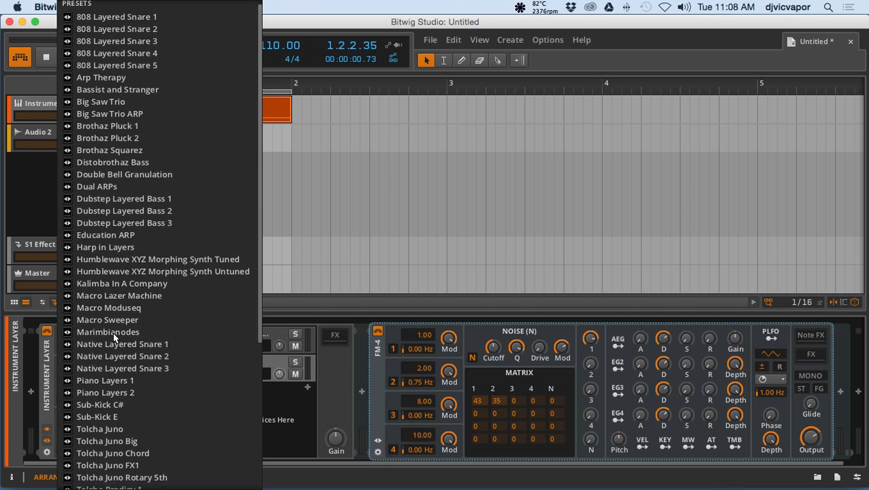
click(112, 330)
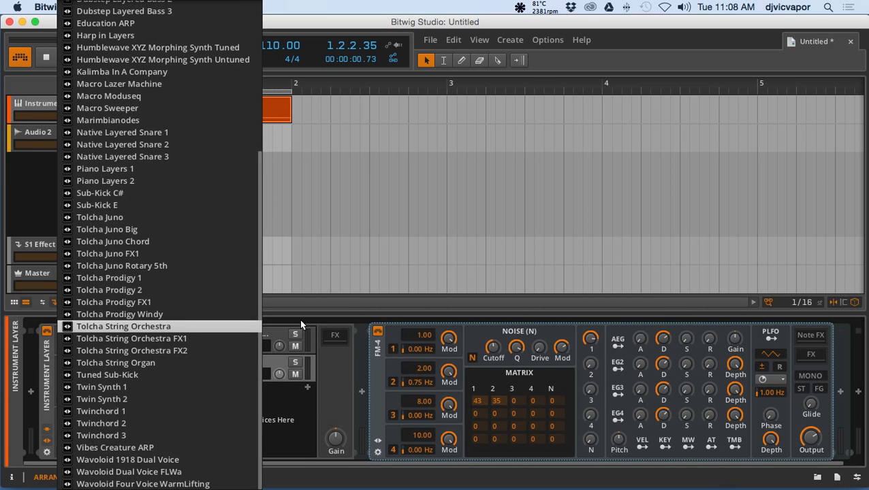
click(340, 355)
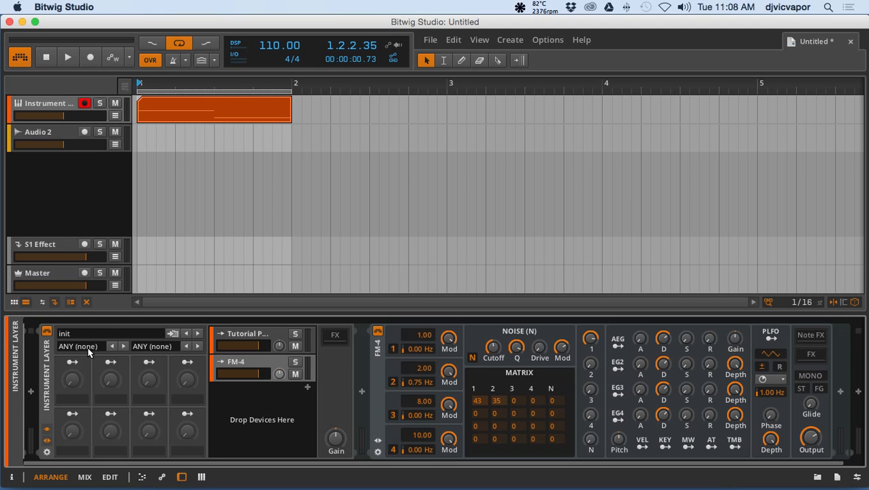
click(89, 347)
click(88, 290)
click(88, 335)
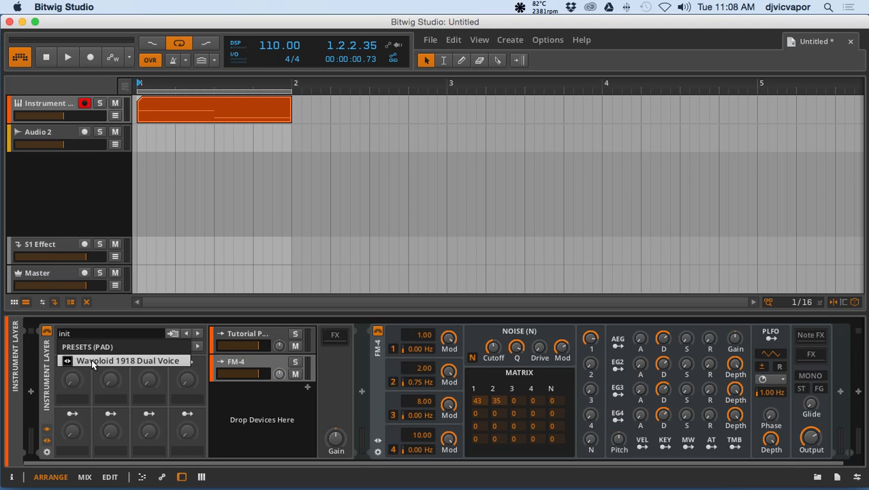
click(91, 360)
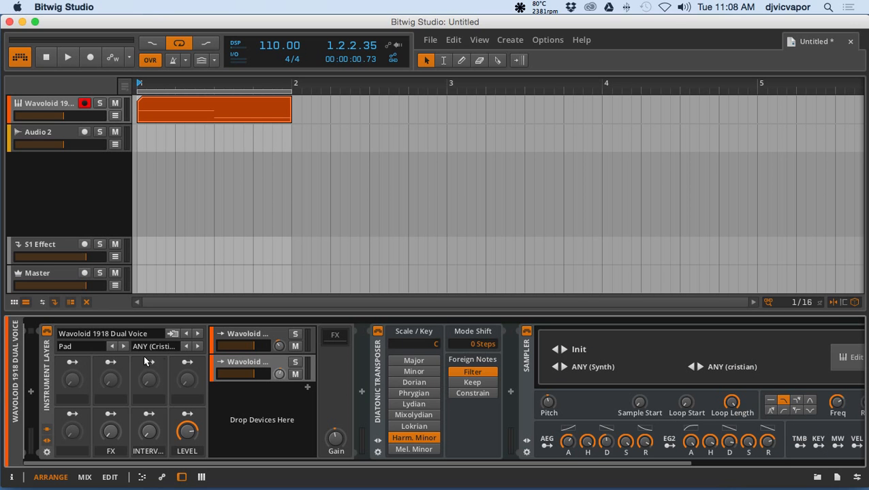
Step: Solo the second Wavoloid layer and hide the Instrument Layer's preset and macro controls
click(295, 365)
click(237, 334)
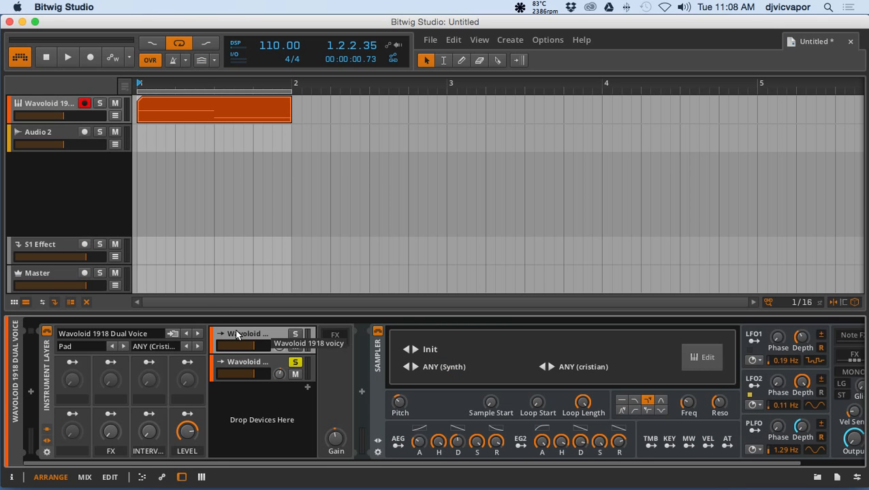
click(238, 363)
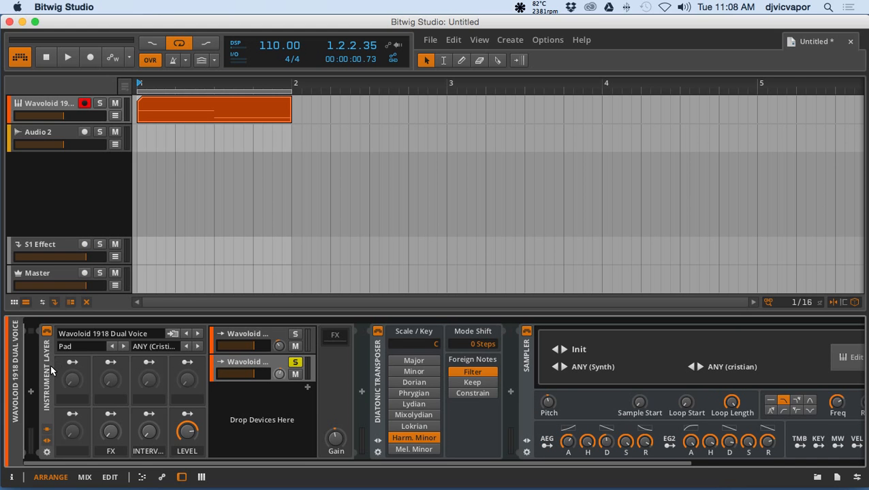
click(48, 441)
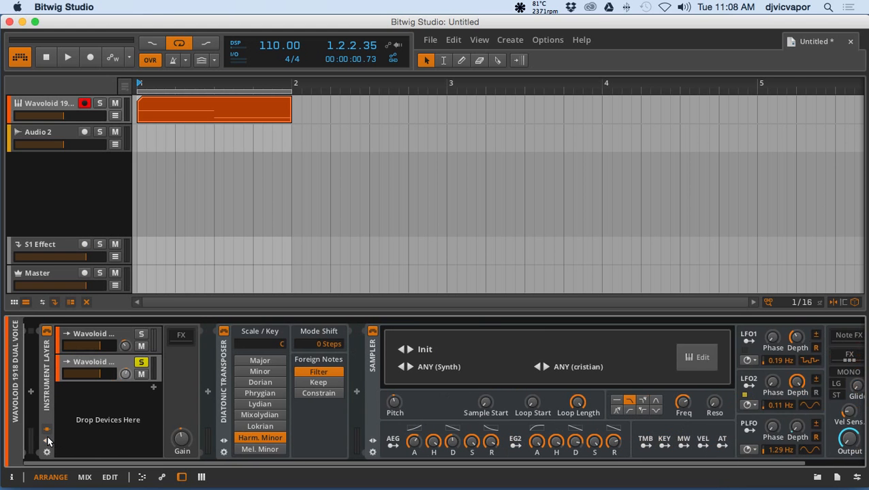
click(104, 342)
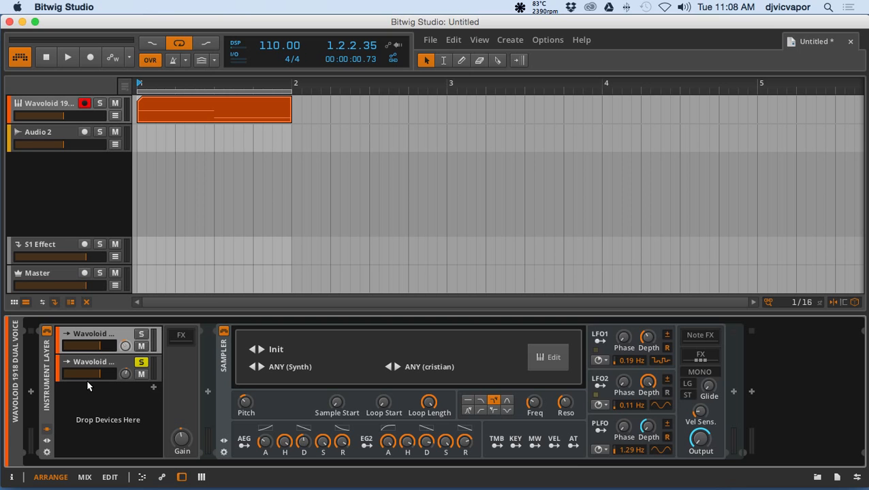
Step: Play the clip to audition the soloed Wavoloid layer, and stop playback
click(69, 58)
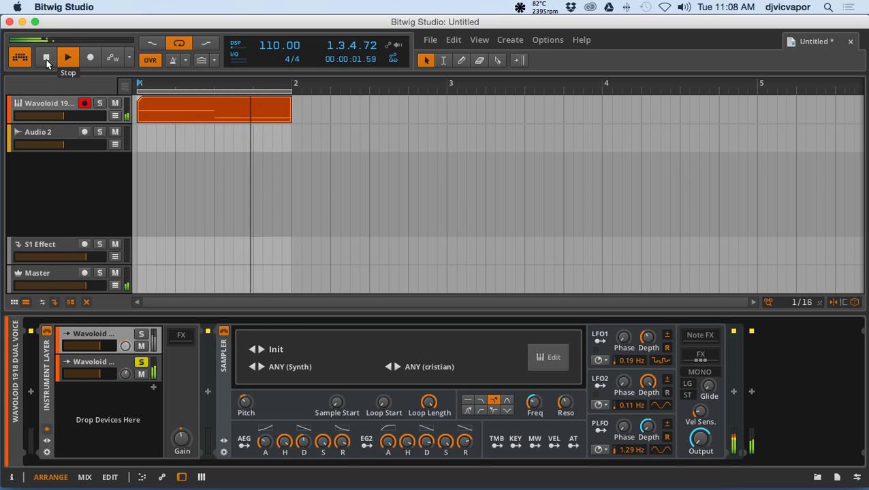
click(47, 58)
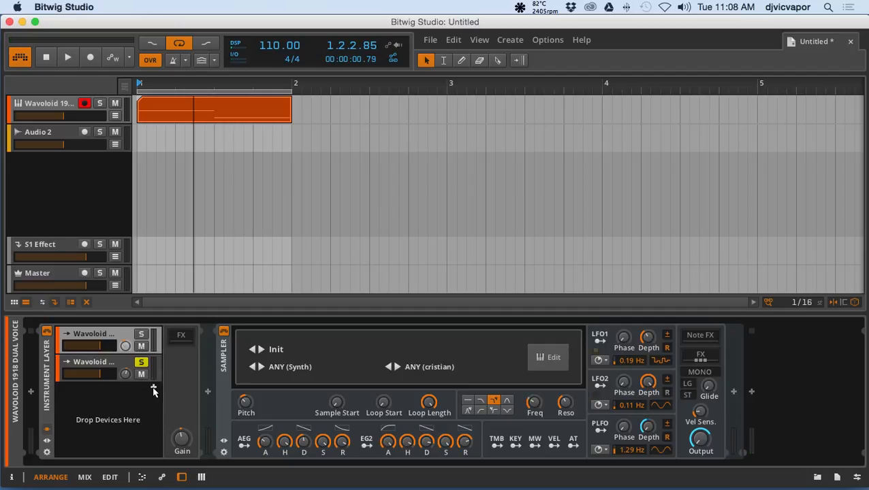
Step: Delete the first Wavoloid layer from the Instrument Layer
click(118, 335)
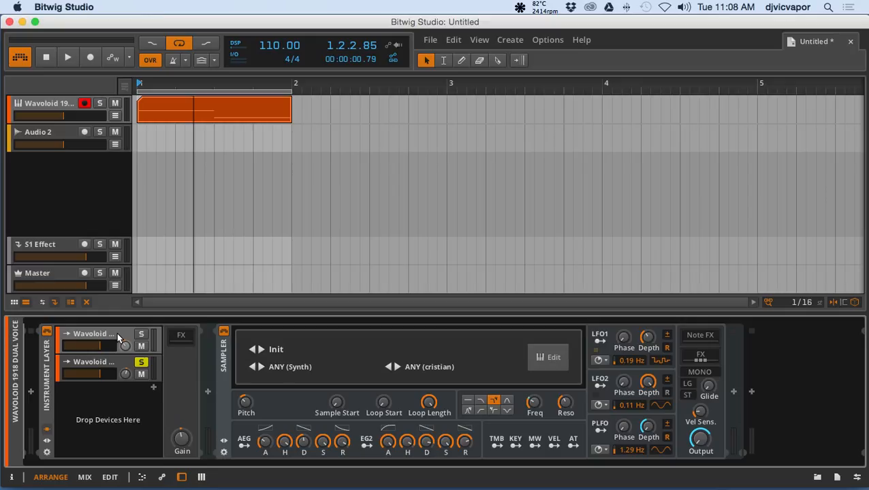
click(117, 336)
key(Delete)
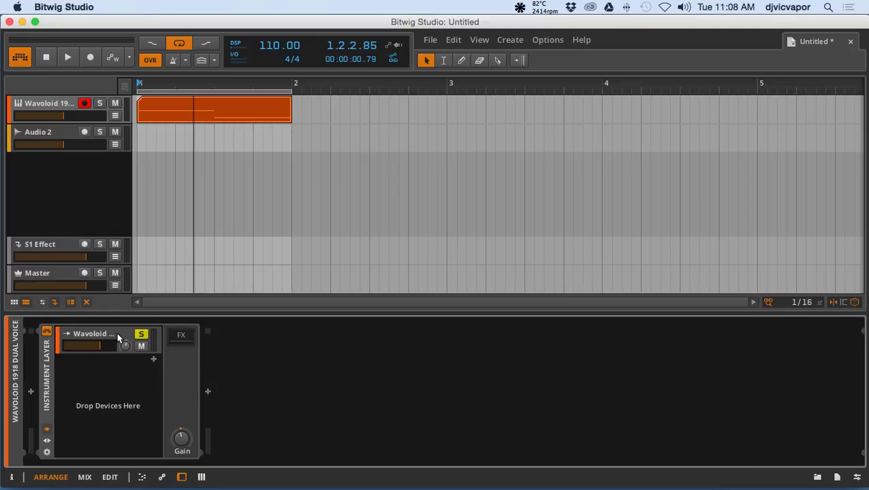
Step: Add a Polysynth as a second layer in the Instrument Layer and show its preset and macro controls
click(152, 359)
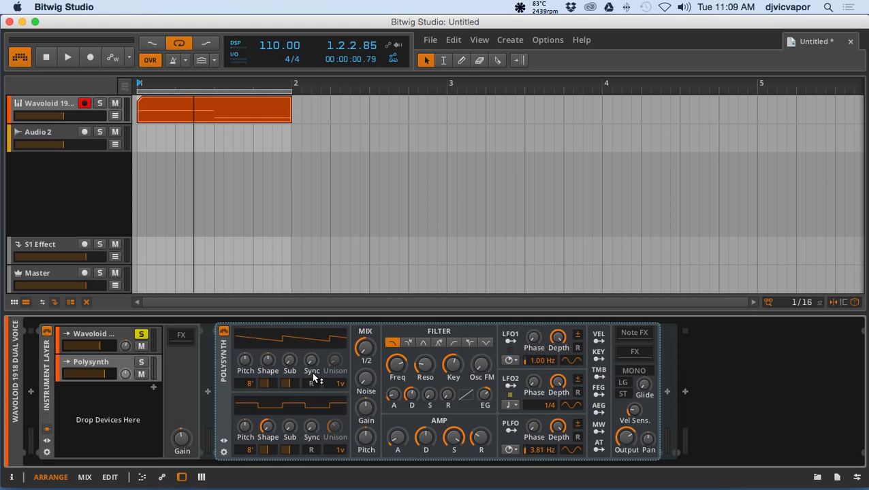
click(224, 441)
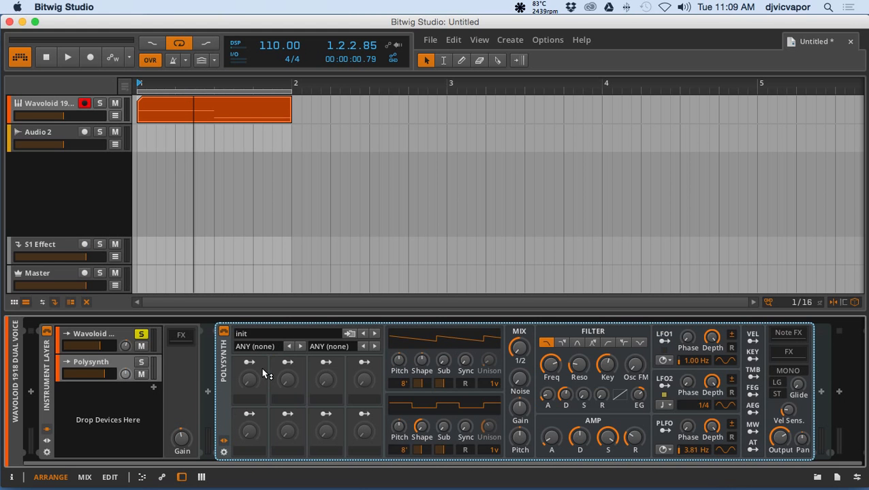
click(279, 334)
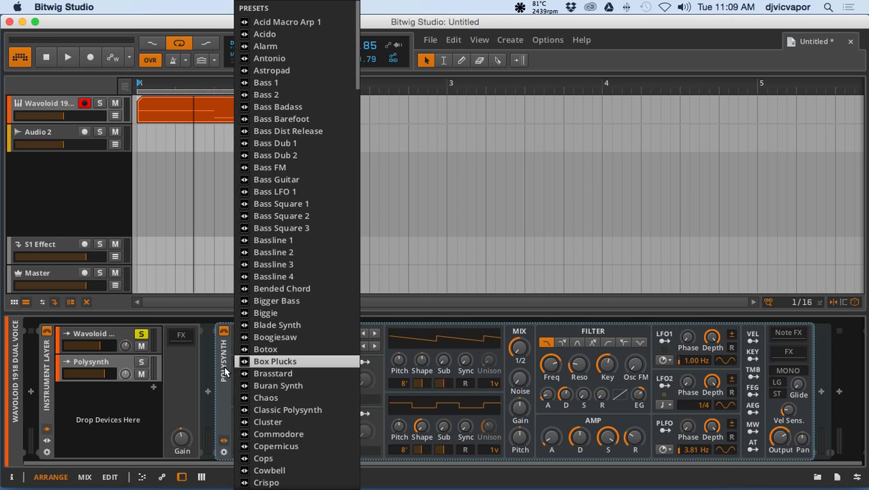
click(225, 372)
Step: Filter the Polysynth presets by the Pad category and the user's own creator name, and load the preset Tutorial Pad
click(254, 349)
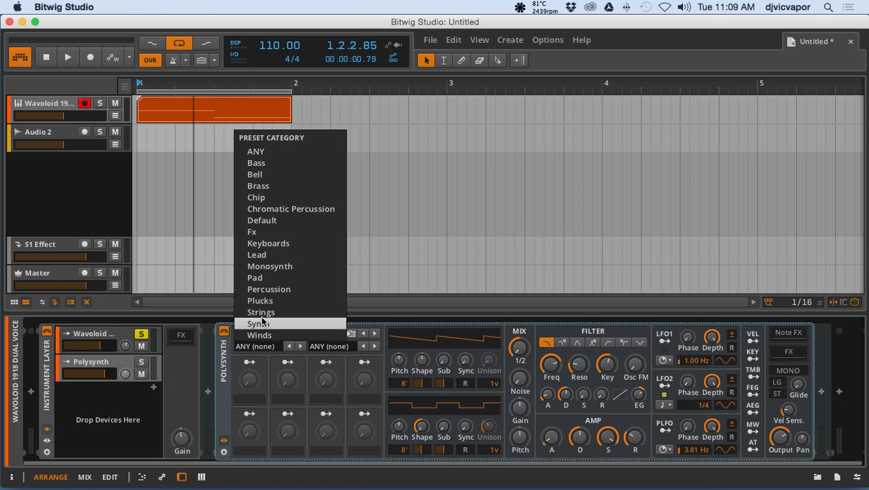
click(267, 278)
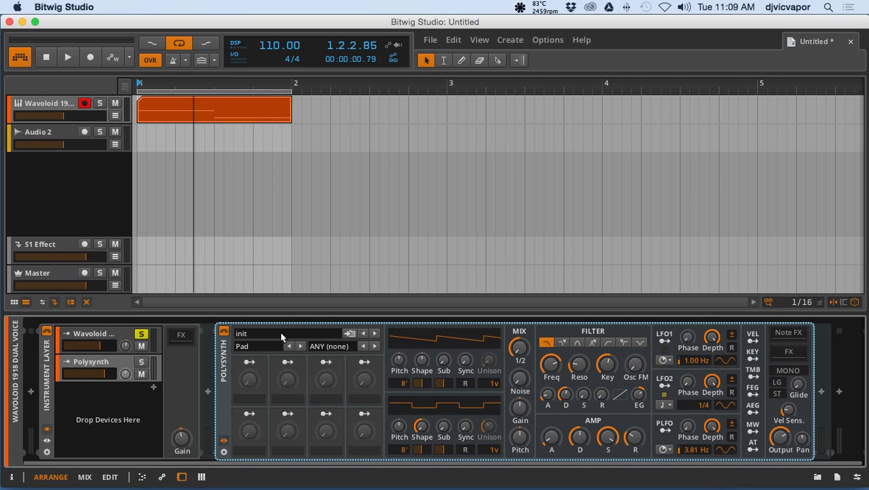
click(313, 345)
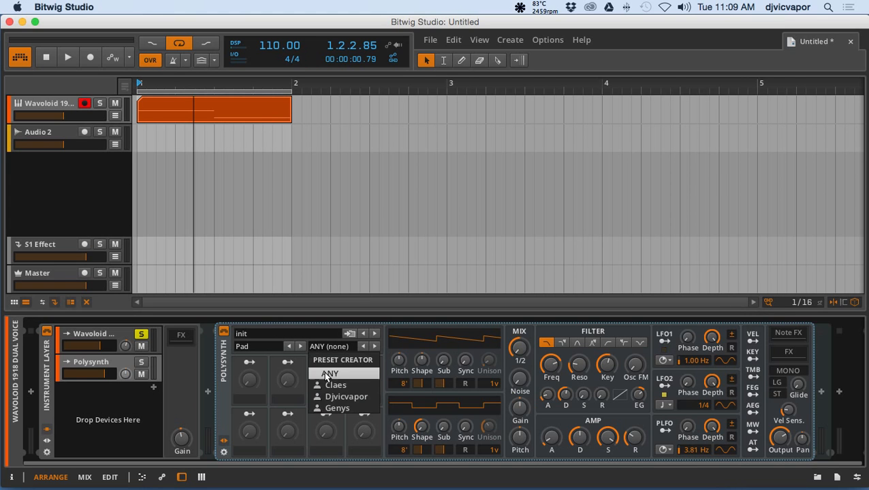
click(323, 396)
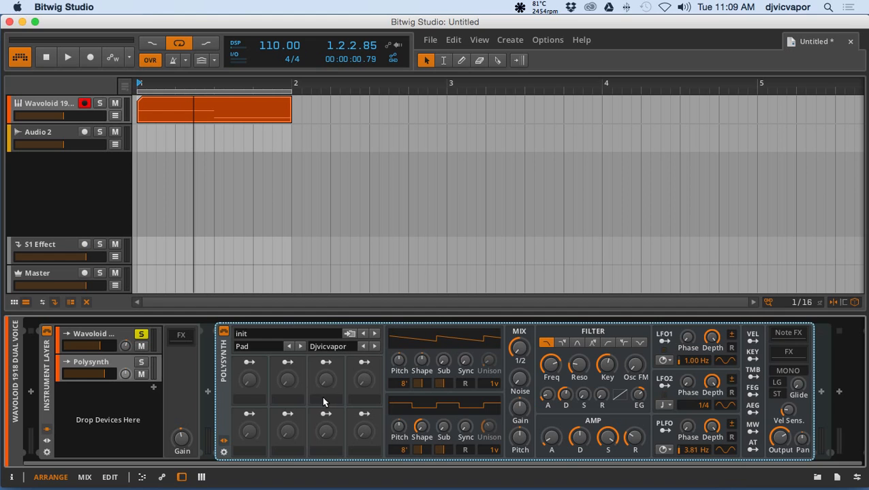
click(286, 337)
click(278, 362)
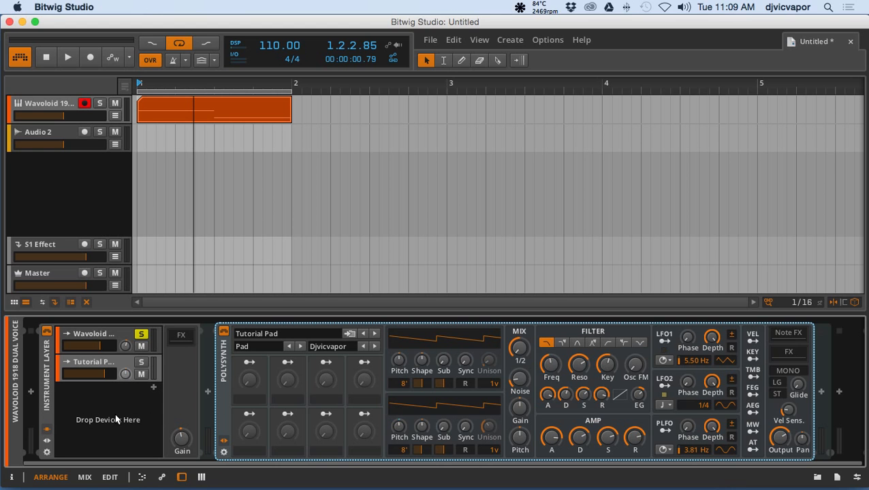
Step: Move the Tutorial Pad layer above the Wavoloid layer and show each layer's devices in turn
drag(92, 360, 96, 340)
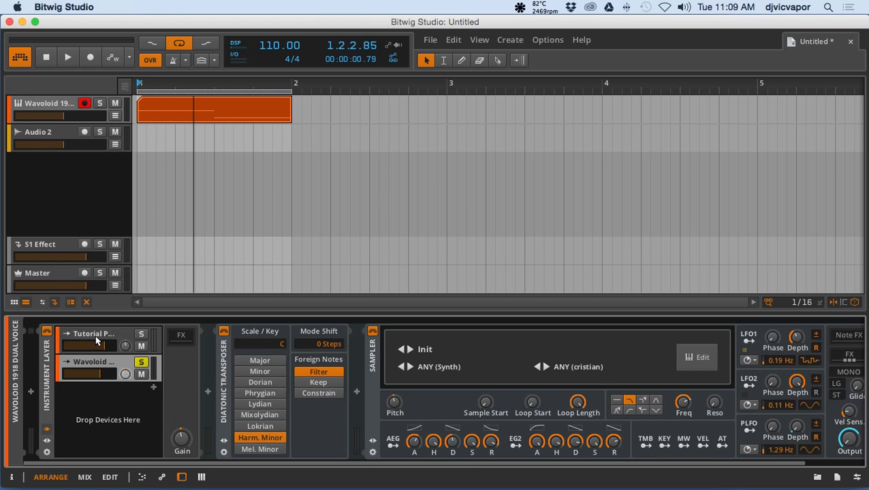
click(96, 336)
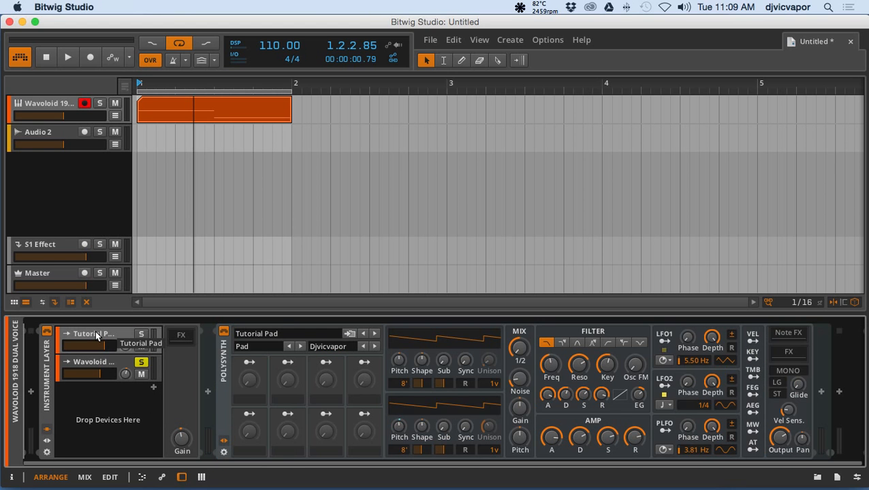
click(84, 366)
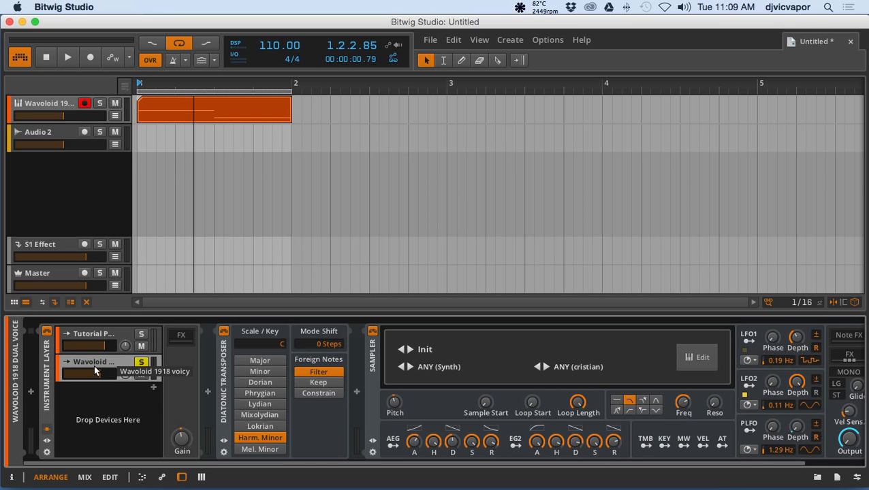
Step: Unsolo the Wavoloid layer and balance the volumes of the two layers while the clip plays
click(141, 363)
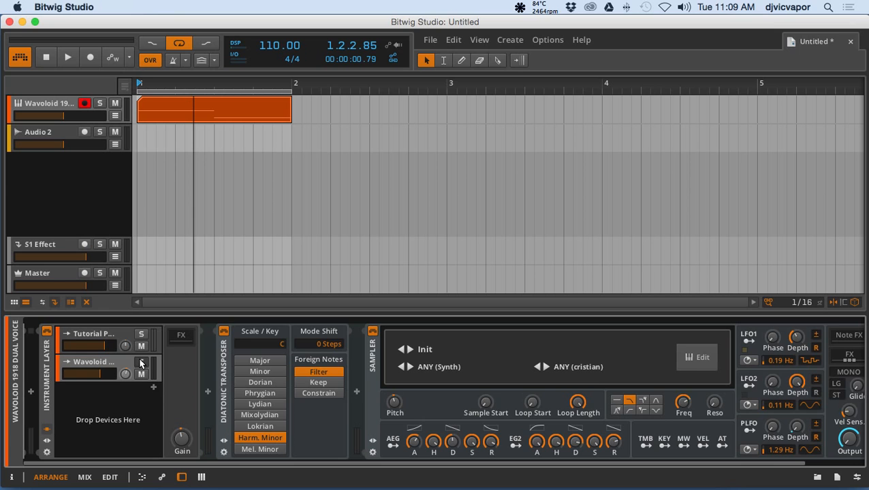
click(66, 58)
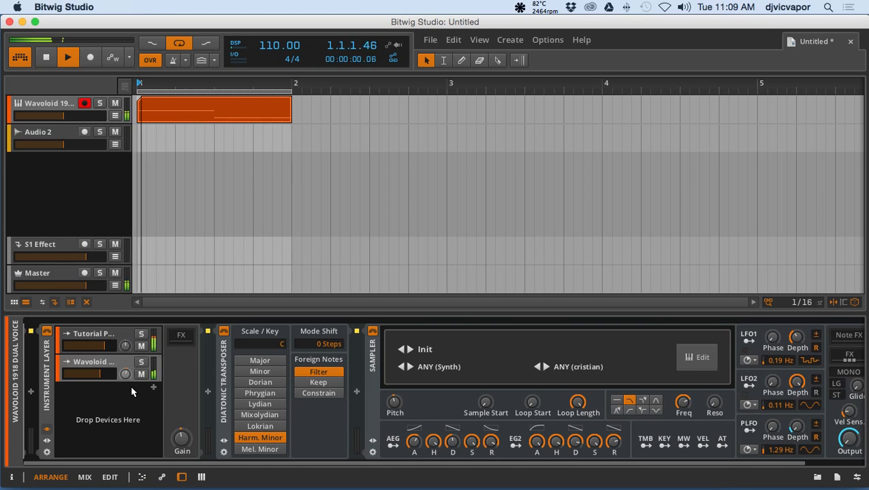
mouse_move(102, 380)
mouse_down()
mouse_move(81, 379)
mouse_move(126, 370)
mouse_move(101, 345)
mouse_up()
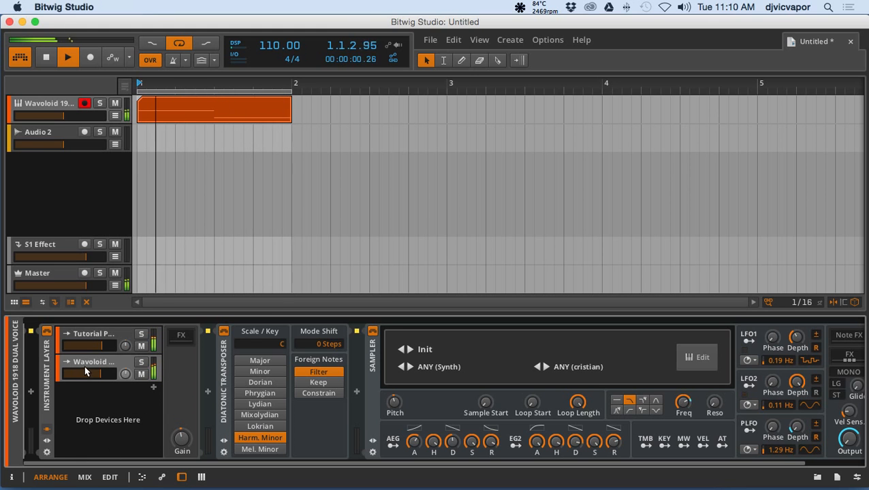
click(92, 336)
click(92, 358)
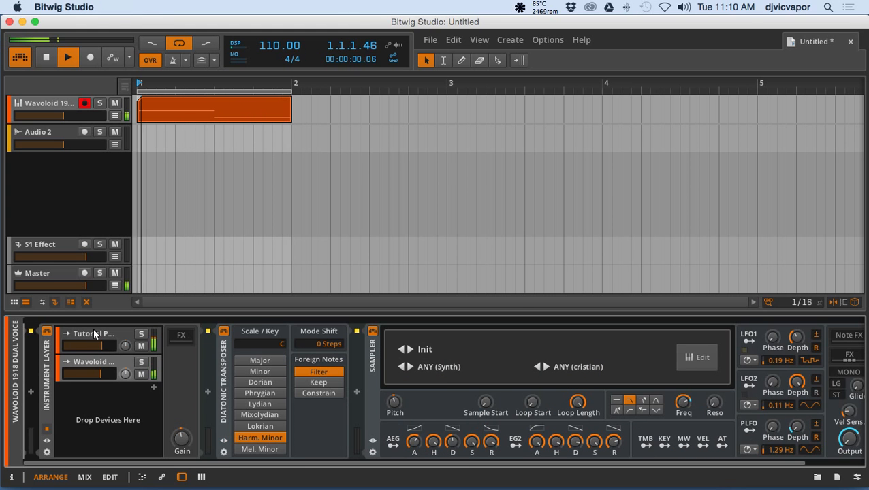
click(92, 335)
click(93, 359)
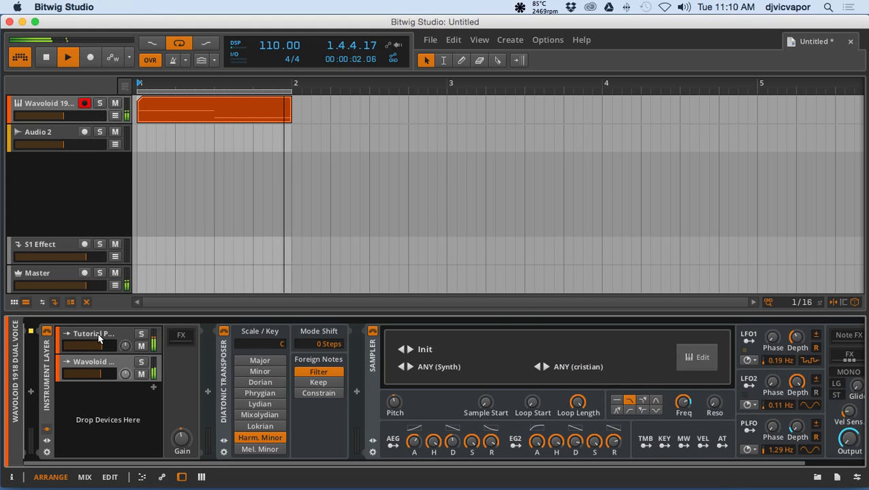
Step: Add a Reverb after the Polysynth in the Tutorial Pad layer and raise the Reverb's Mix
click(99, 335)
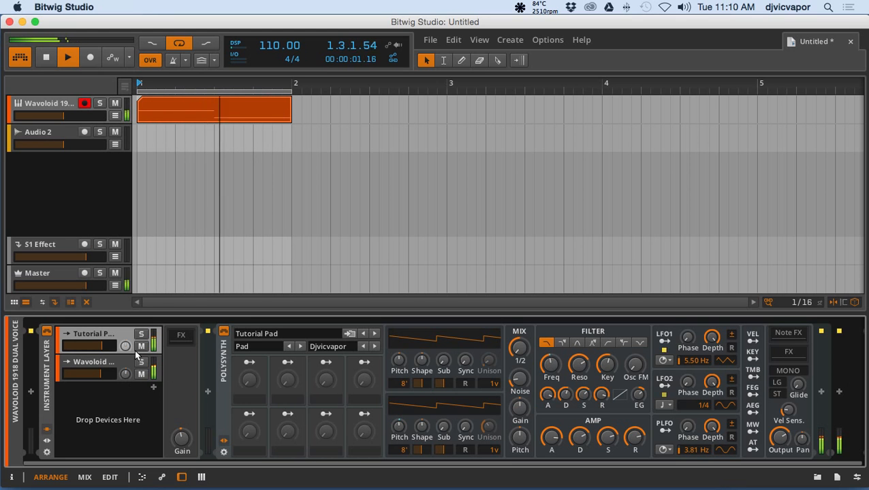
click(822, 393)
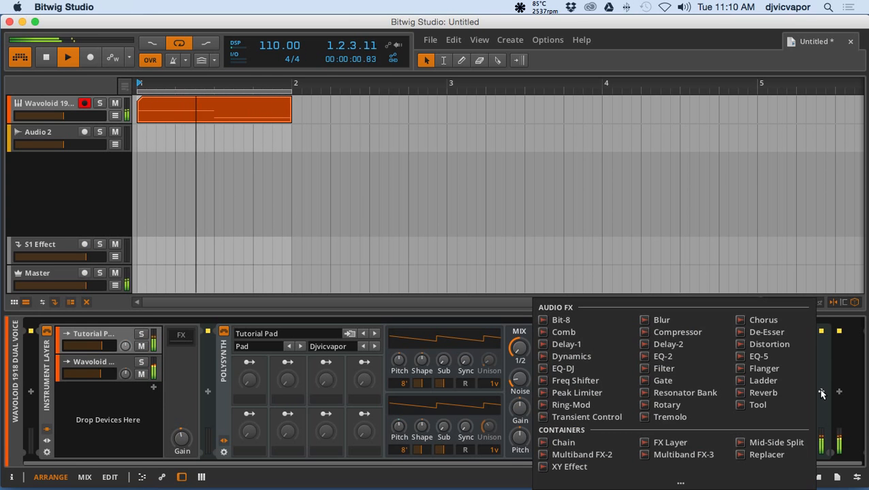
click(756, 393)
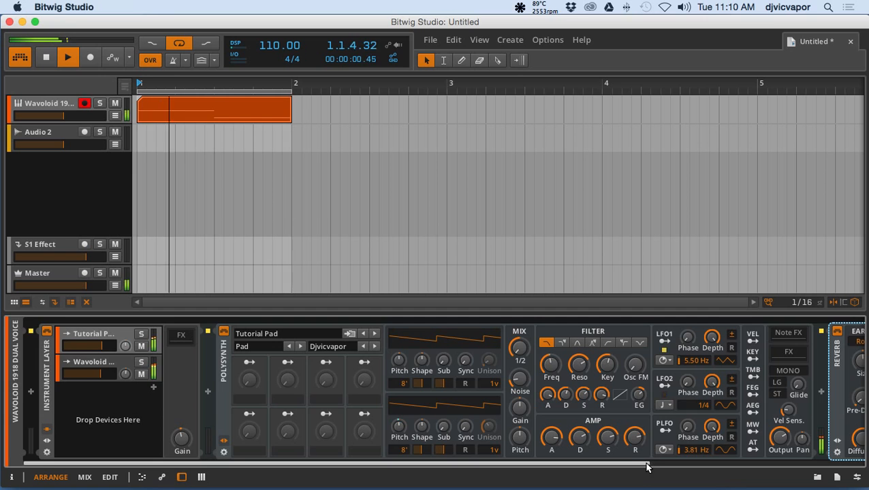
drag(646, 465, 818, 464)
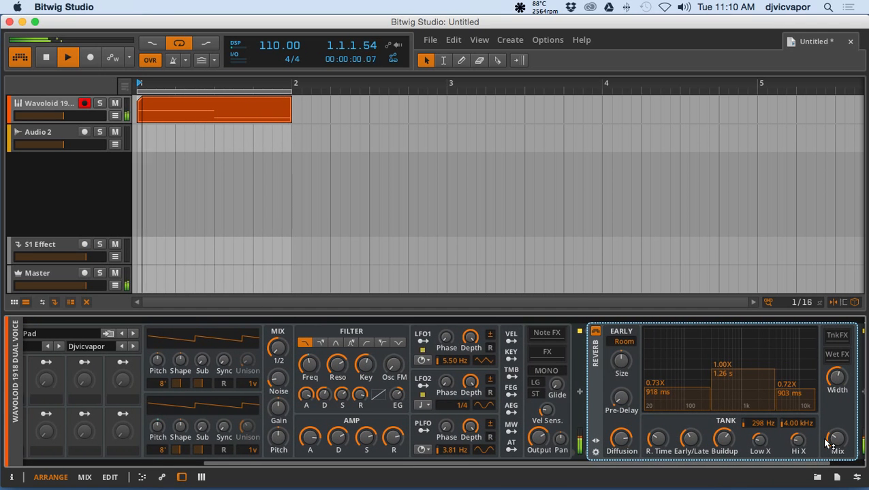
mouse_move(837, 441)
mouse_down()
mouse_move(837, 417)
mouse_move(838, 444)
mouse_up()
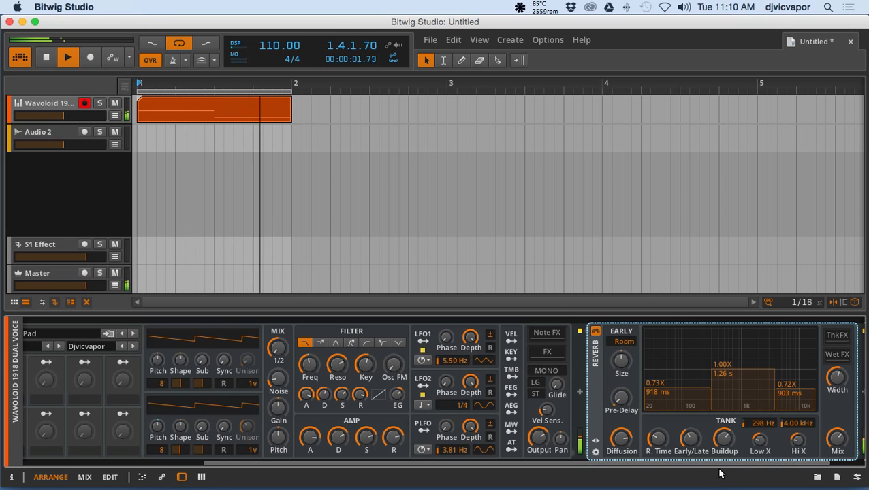
drag(692, 464, 622, 465)
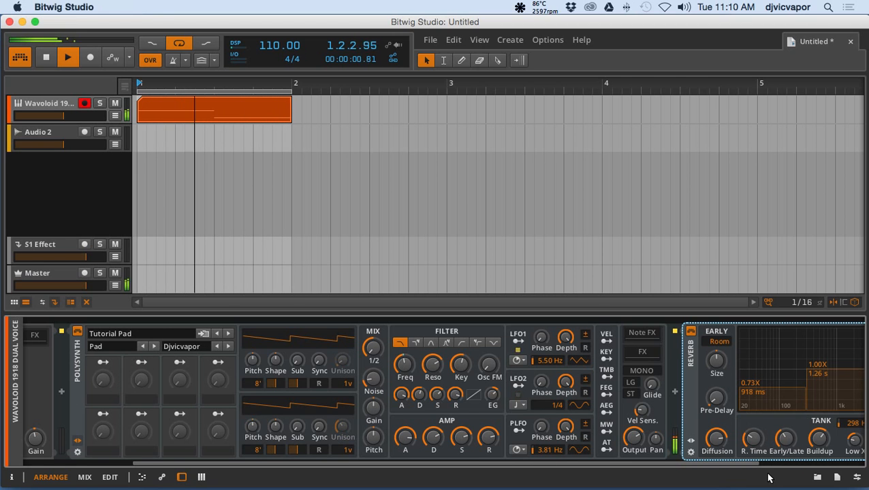
drag(753, 467, 602, 464)
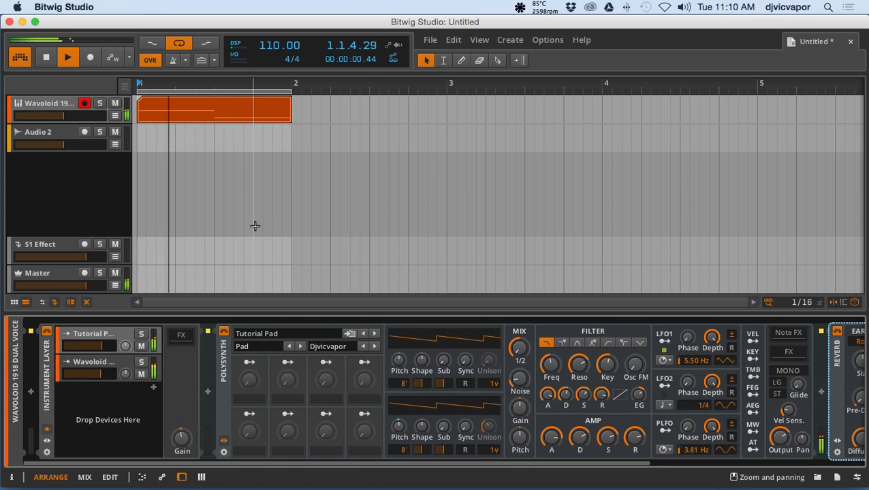